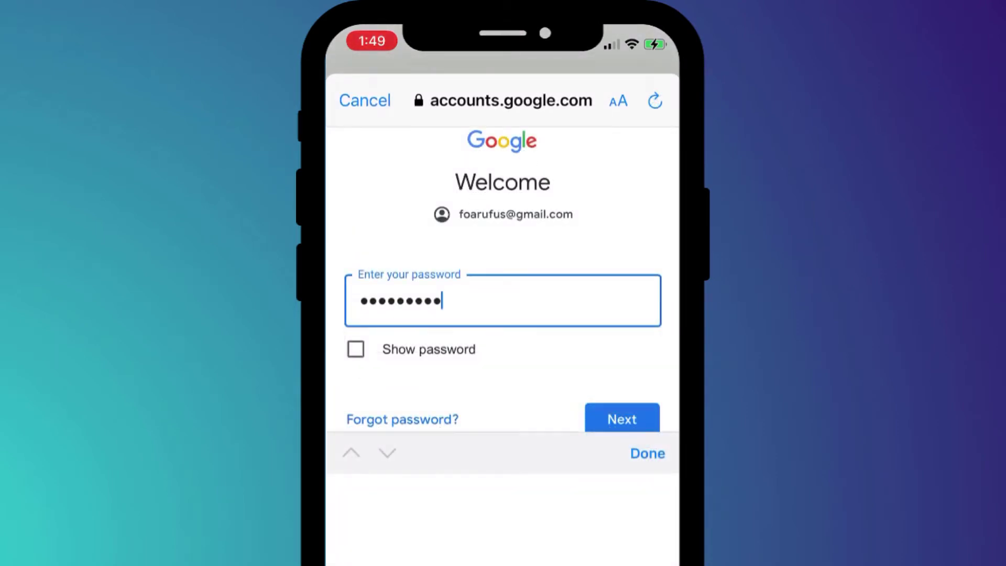
# Submit the second Google account's password so its empty 'All done!' inbox loads.
pyautogui.click(647, 453)
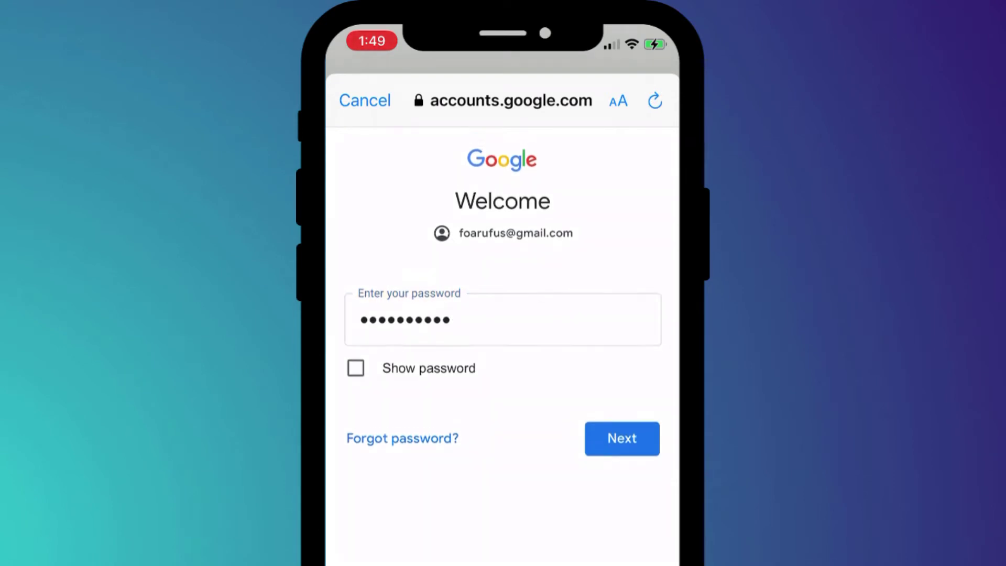
pyautogui.click(622, 439)
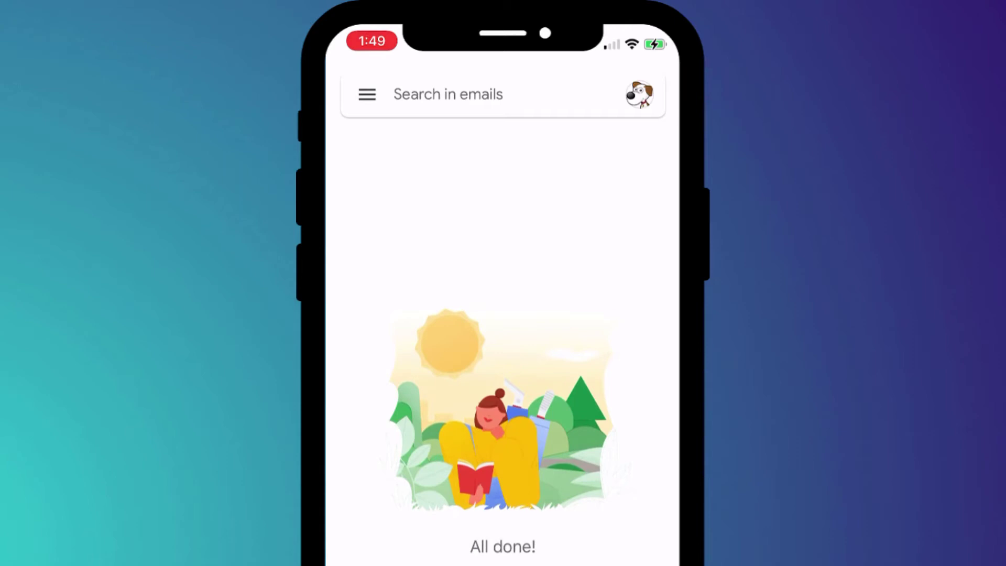
# Switch to the other account and reply 'Hey mate :)' to the 'Hey Rufus!' email.
pyautogui.click(640, 94)
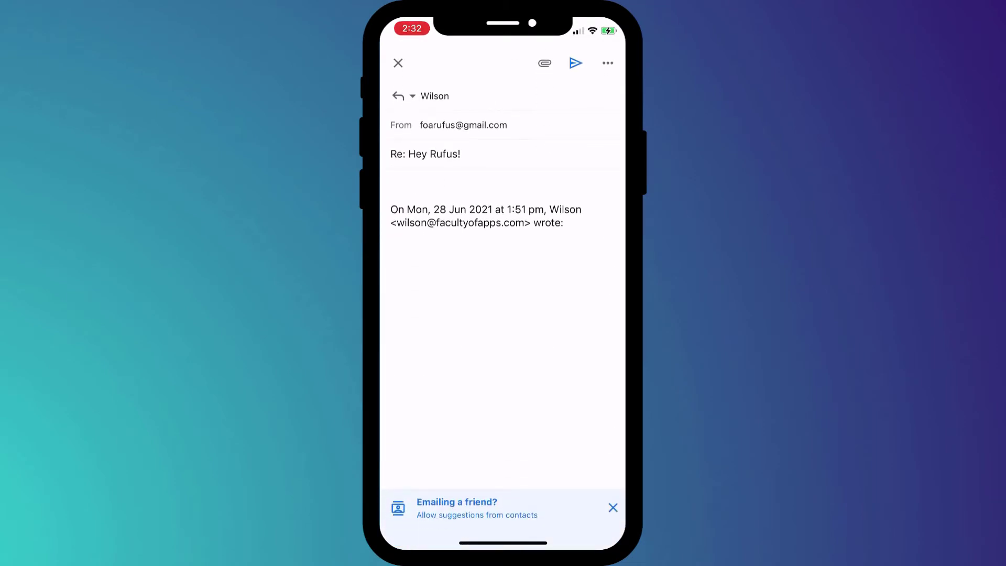
pyautogui.write('Hey mate ')
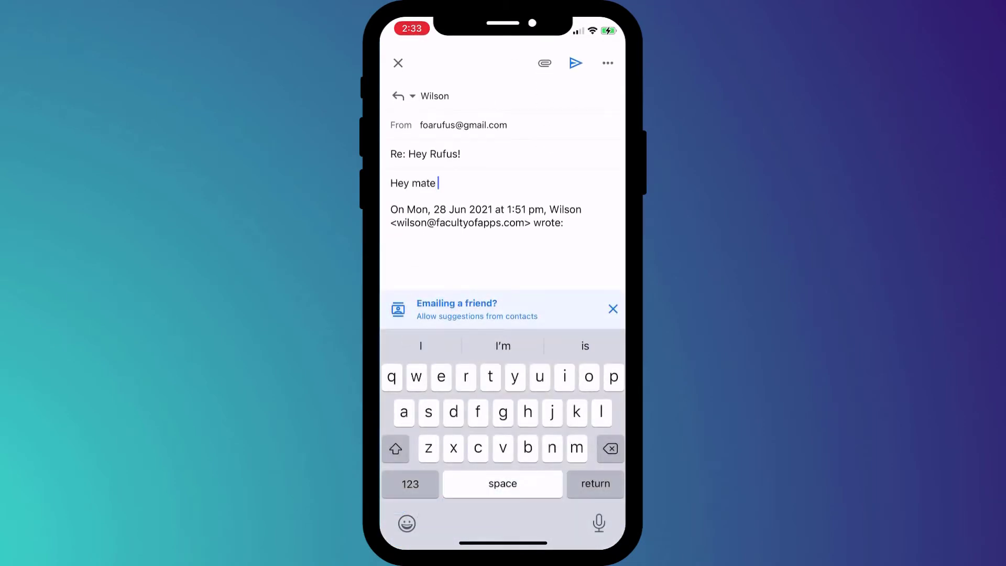
pyautogui.write(':)')
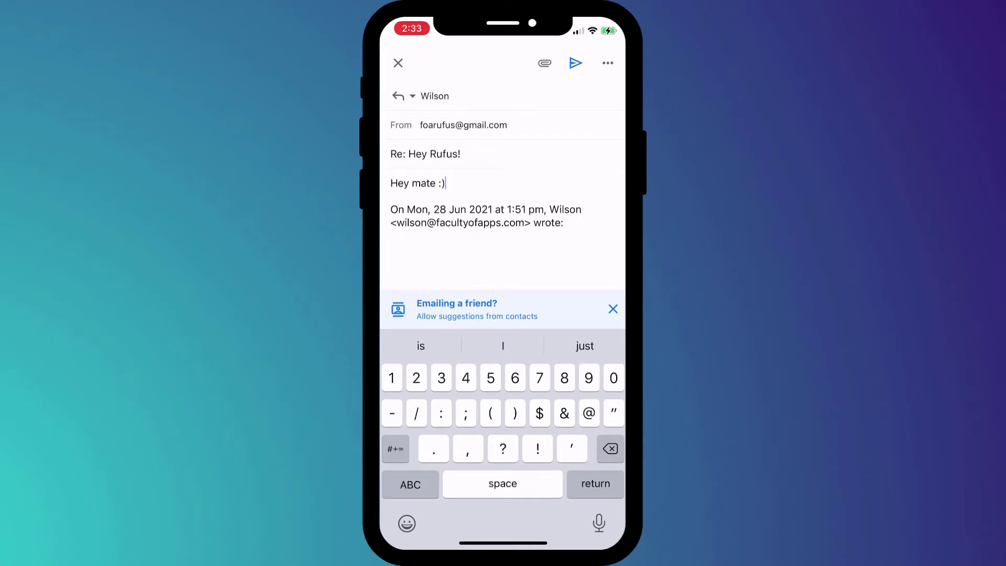
pyautogui.click(575, 63)
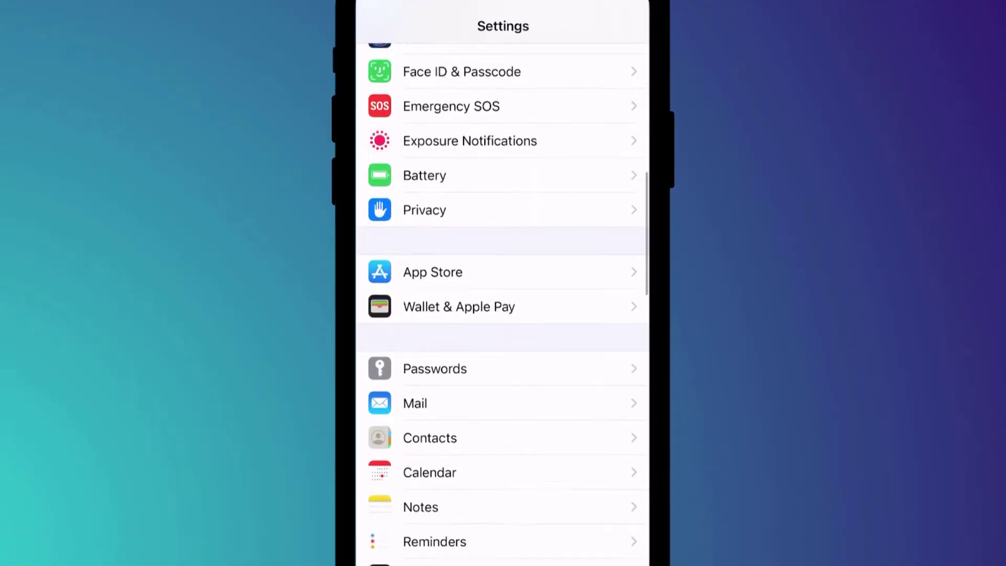
pyautogui.scroll(-2, 503, 315)
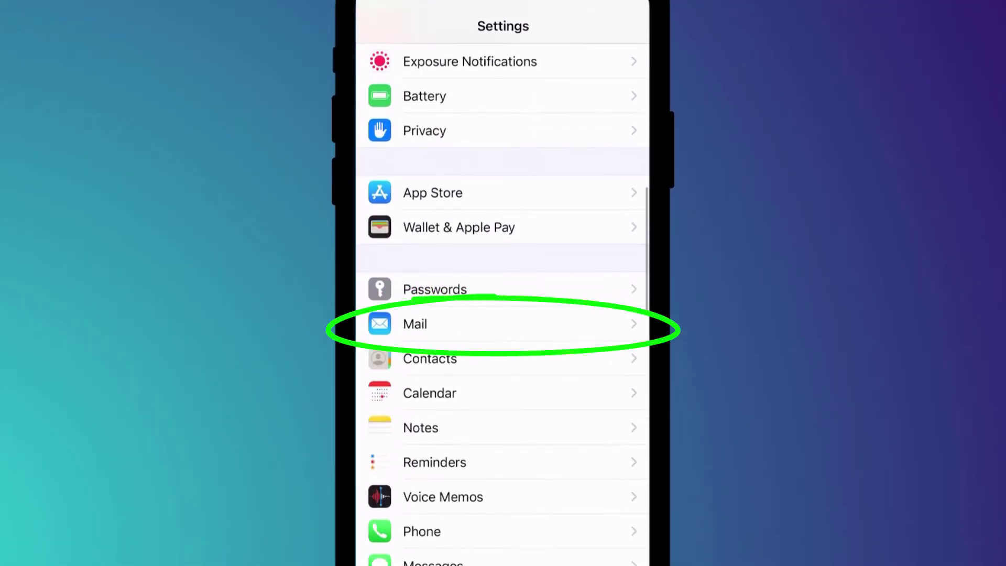
# Under Settings > Mail > Accounts, add a Google account and continue to the google.com sign-in.
pyautogui.click(415, 324)
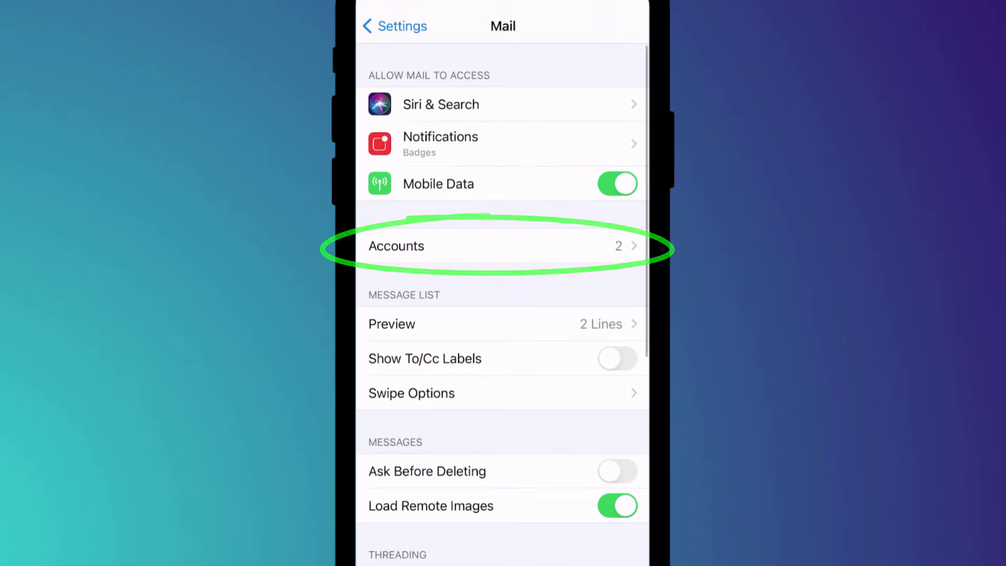
pyautogui.click(396, 246)
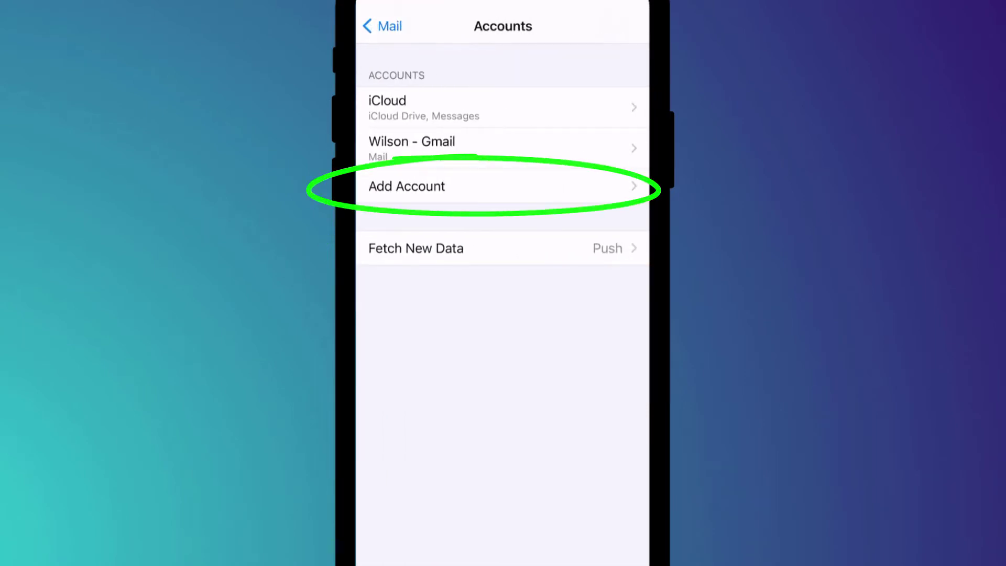
pyautogui.click(407, 186)
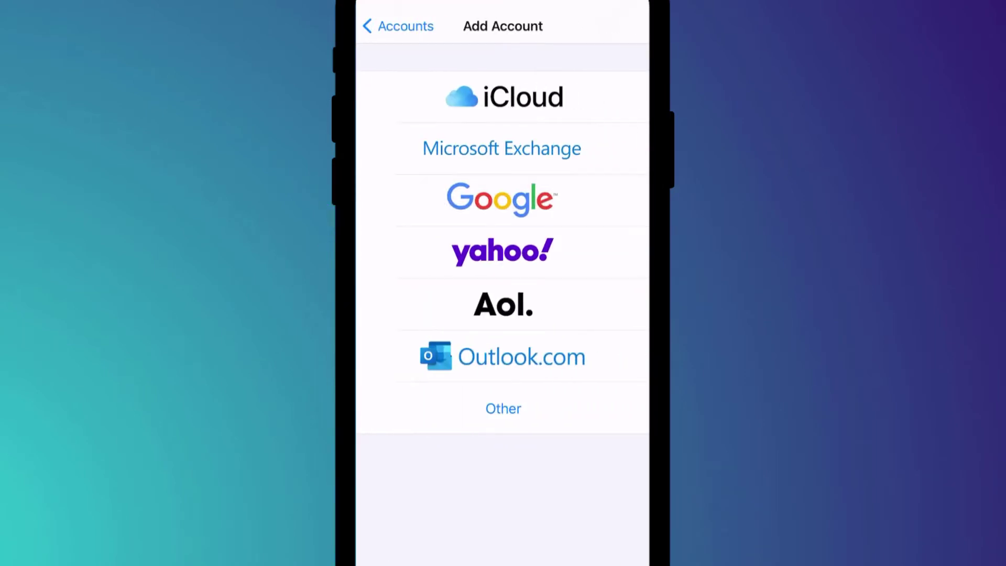
pyautogui.click(502, 199)
pyautogui.click(555, 343)
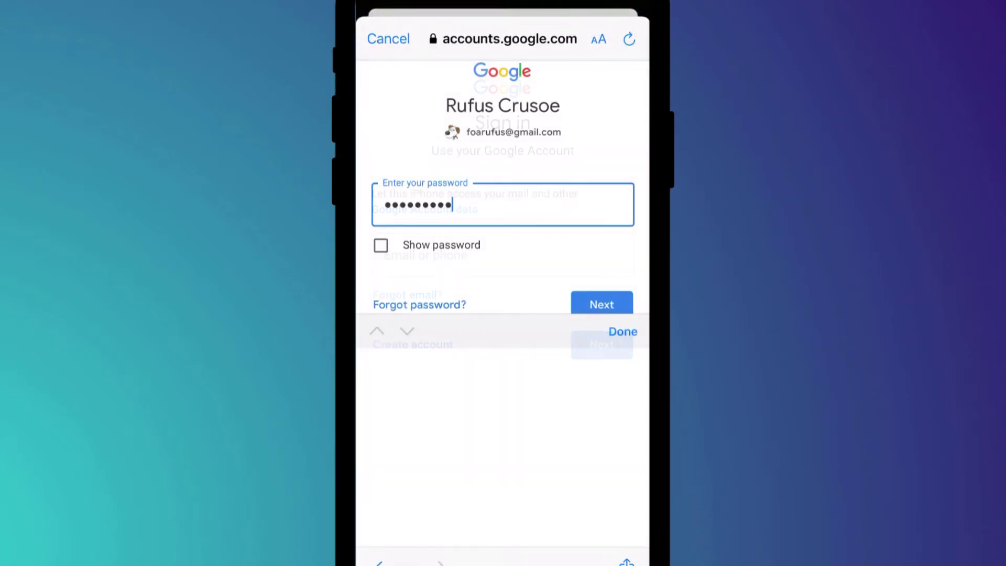
# Submit the Google account password to finish adding it to Mail.
pyautogui.click(601, 304)
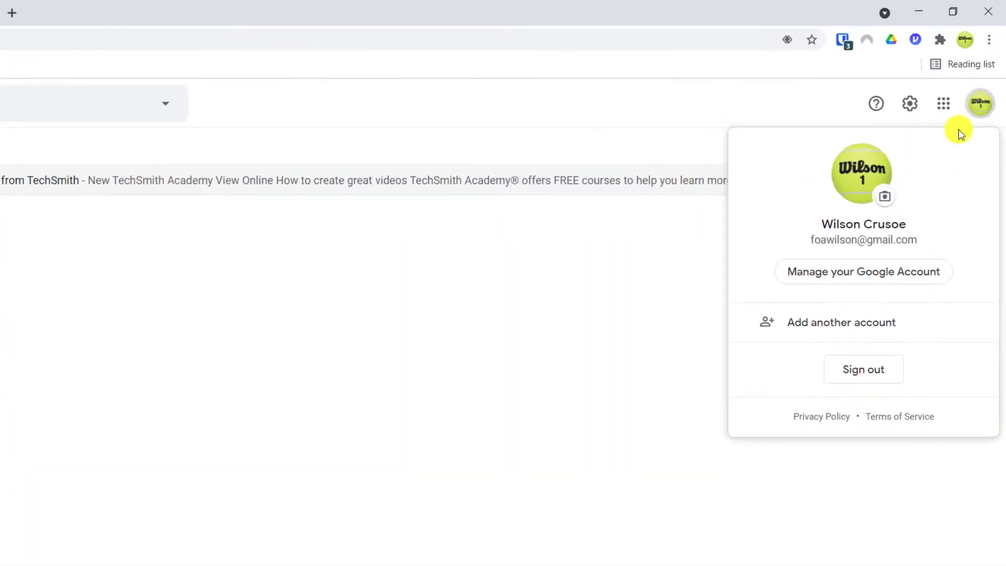
# Choose Sign out from the Google account options in browser Gmail.
pyautogui.click(915, 280)
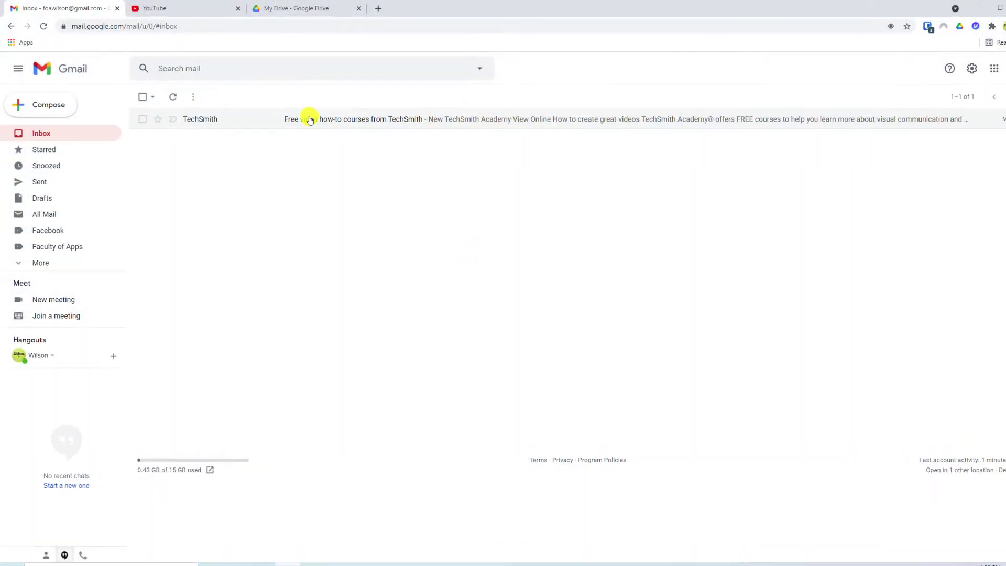
# Check the YouTube and Google Drive tabs for the account's sign-in state.
pyautogui.click(272, 16)
pyautogui.moveTo(414, 202)
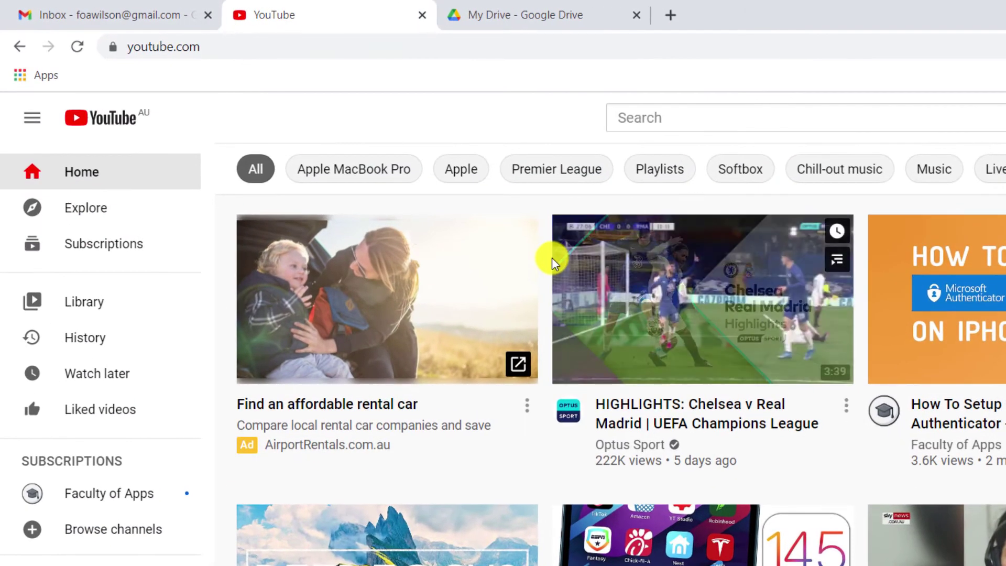
pyautogui.click(532, 15)
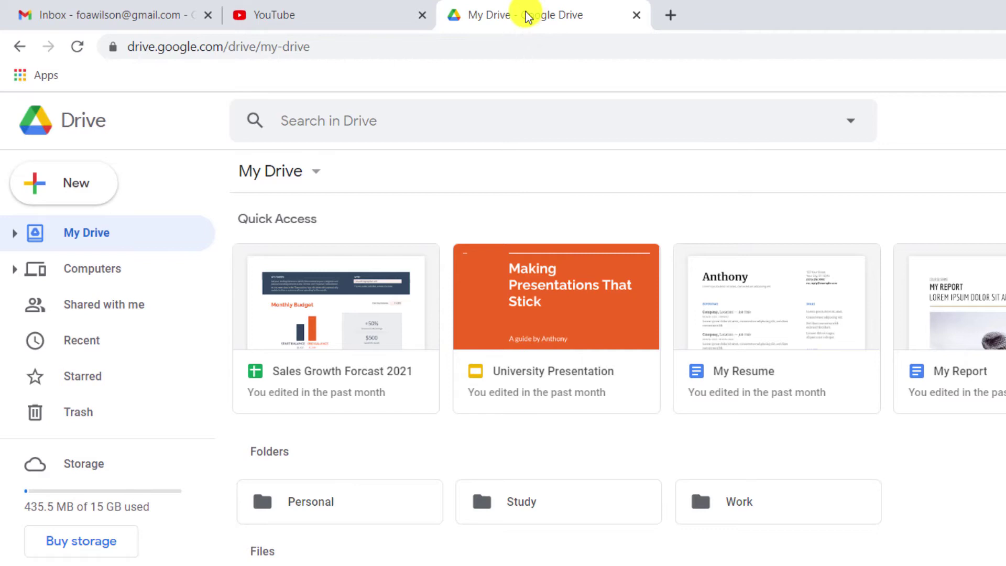
# Back in the Gmail tab, sign out through the profile avatar menu.
pyautogui.click(149, 15)
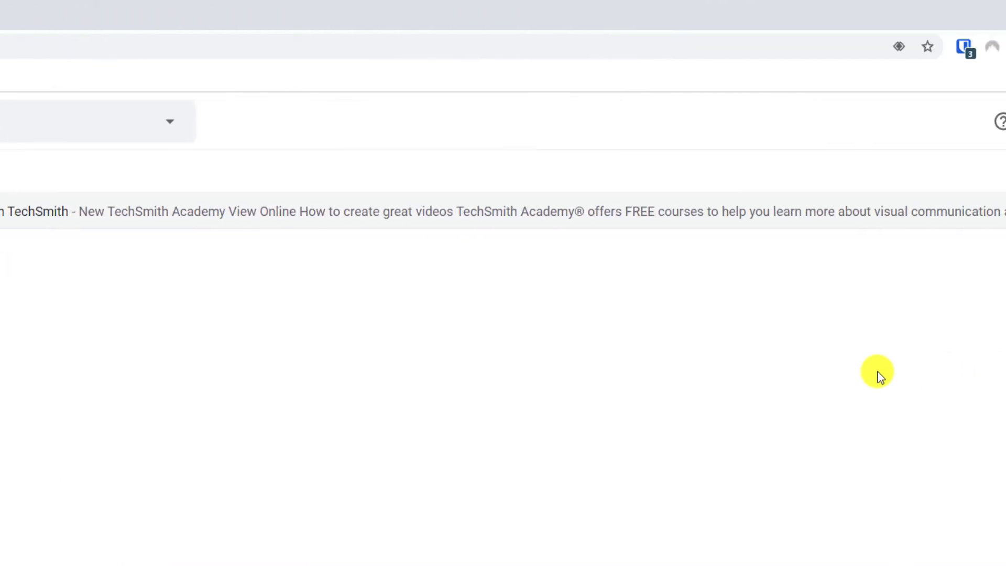
pyautogui.click(1005, 126)
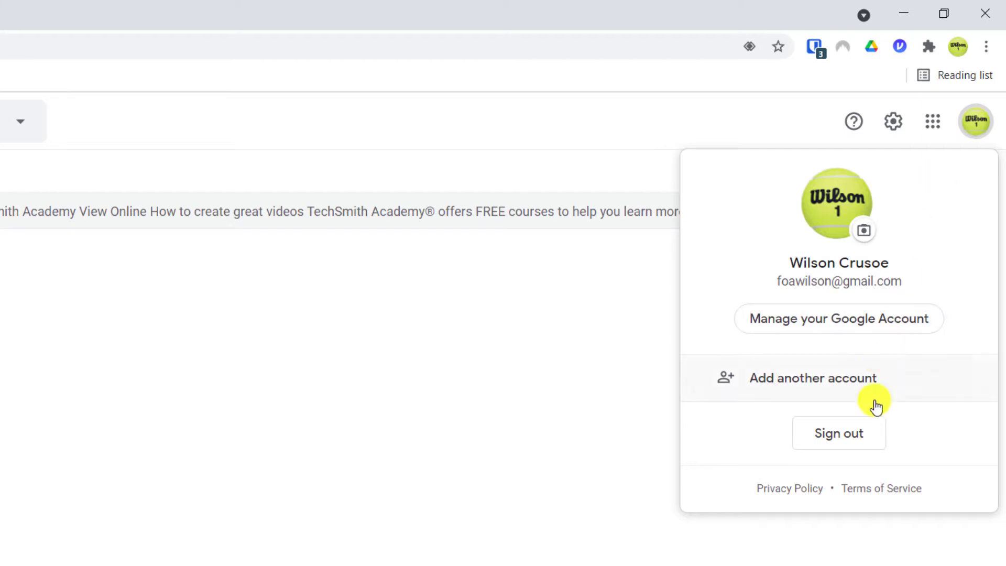
pyautogui.click(866, 451)
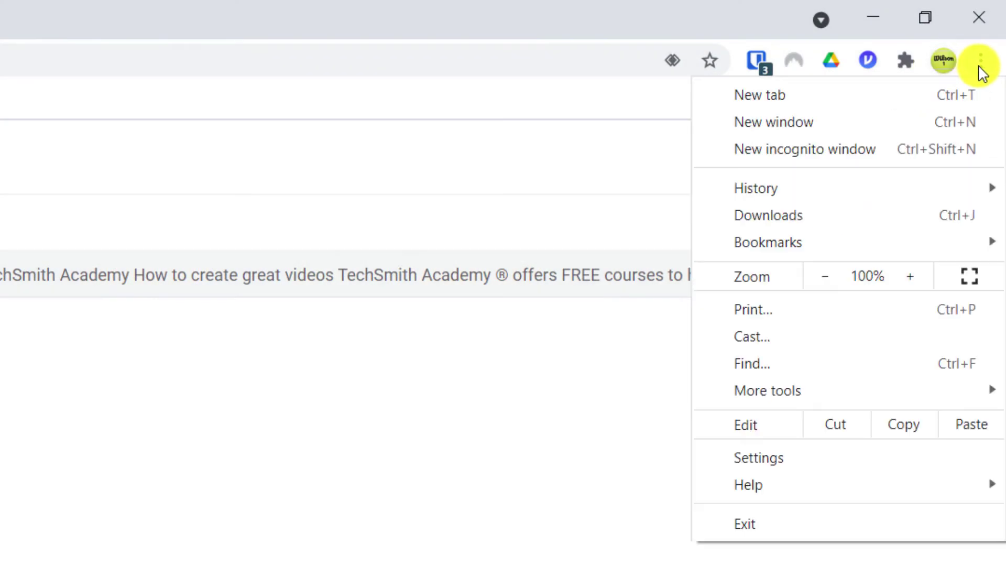
# Open Chrome Settings at Sync and Google services > Manage what you sync.
pyautogui.click(833, 462)
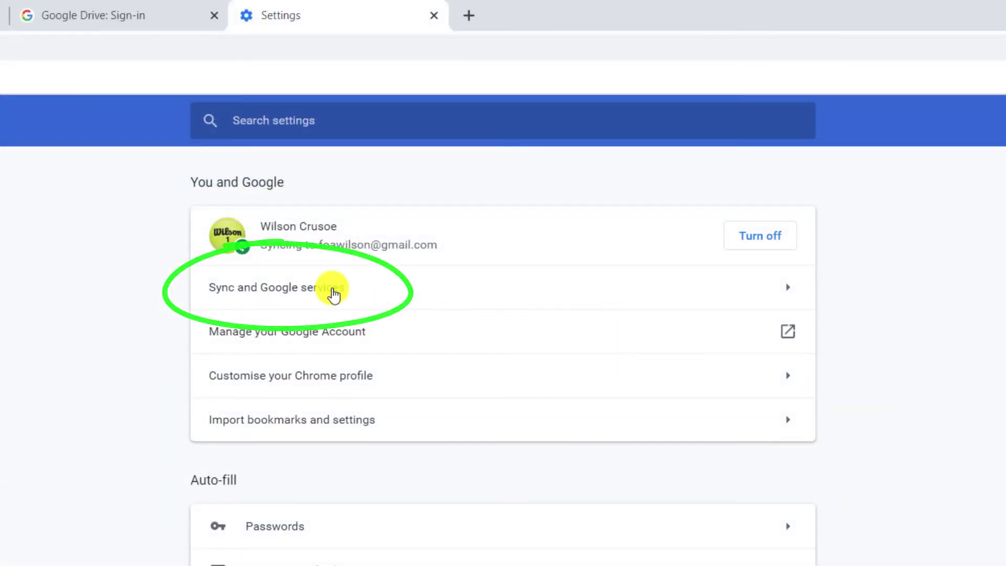
pyautogui.click(333, 293)
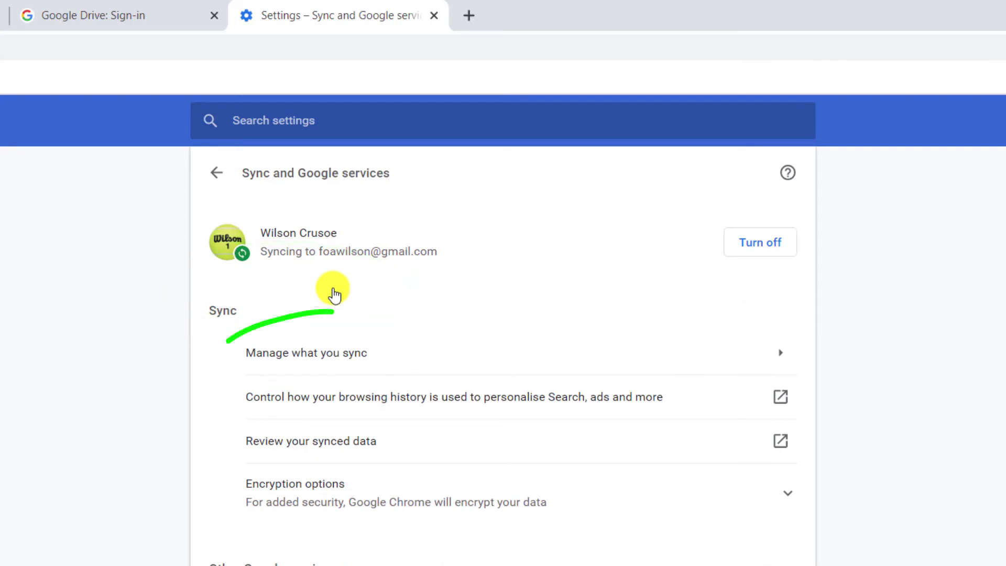
pyautogui.click(354, 359)
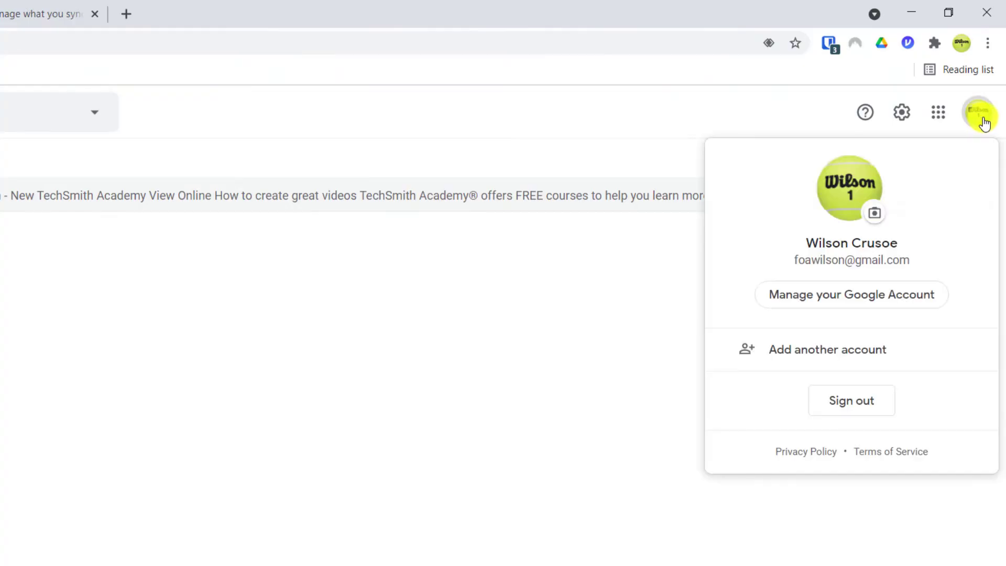
# Go to Manage your Google Account > Security > Manage devices.
pyautogui.click(900, 292)
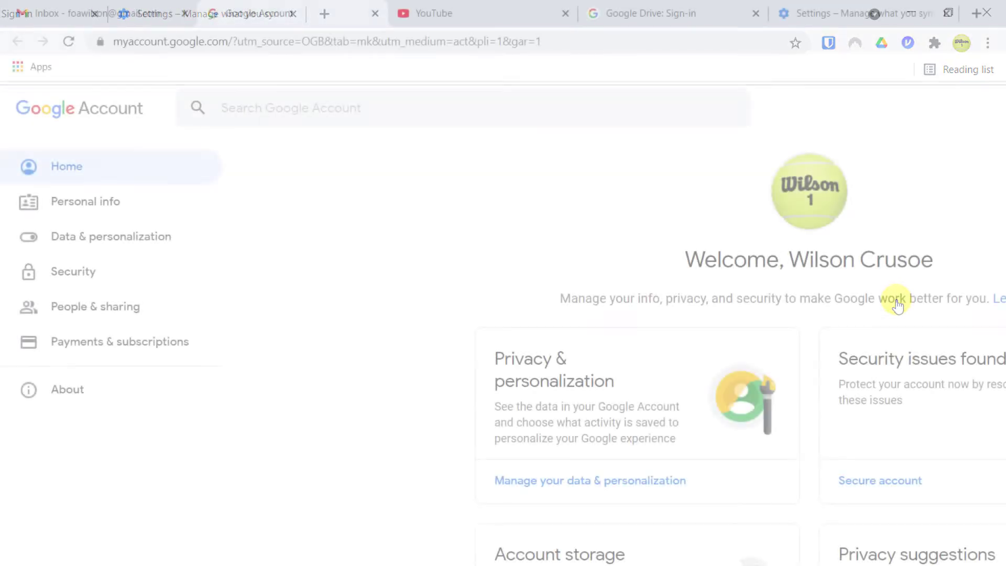
pyautogui.click(80, 272)
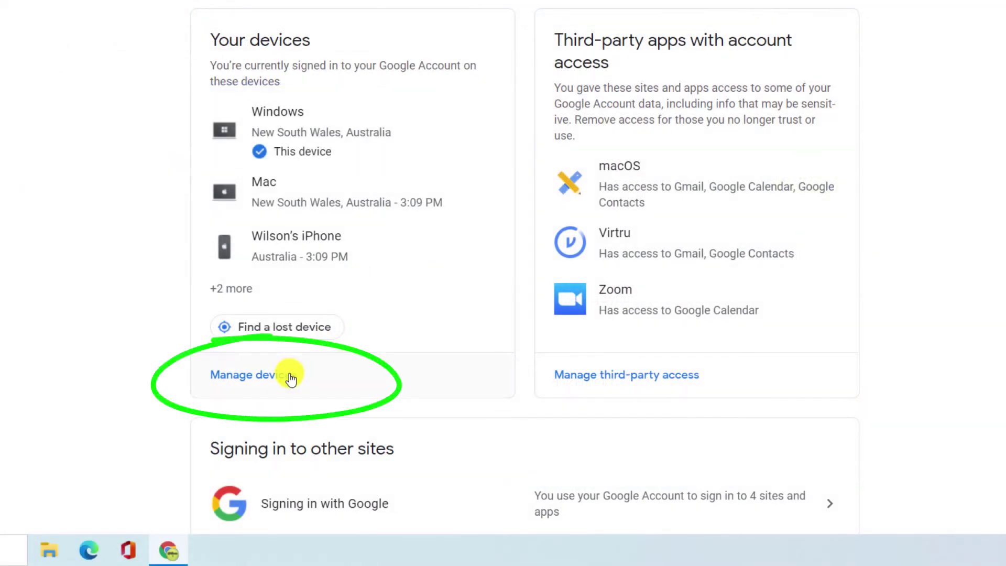
pyautogui.click(291, 377)
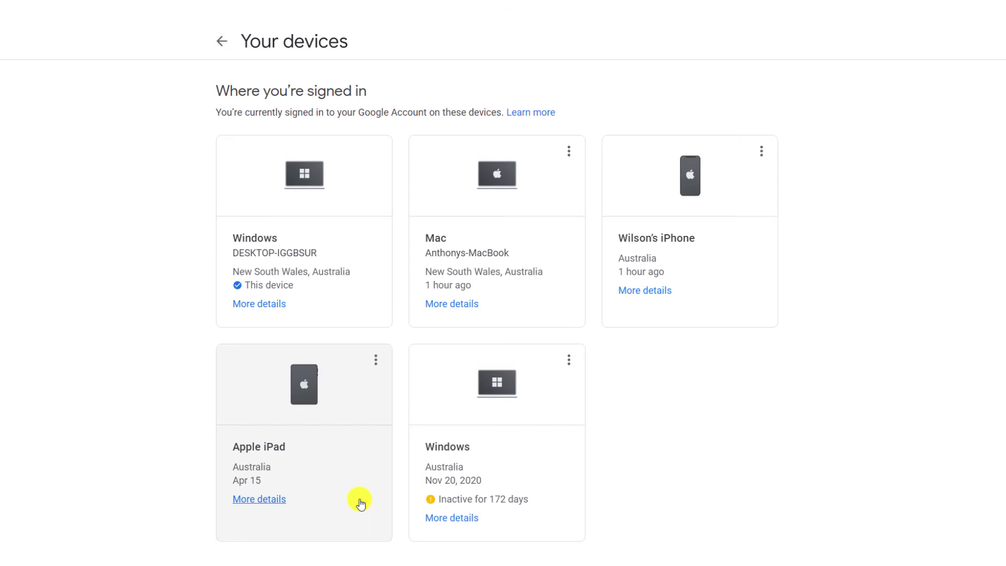
# Sign the account out of the Apple iPad and confirm Sign out.
pyautogui.click(376, 360)
pyautogui.click(261, 397)
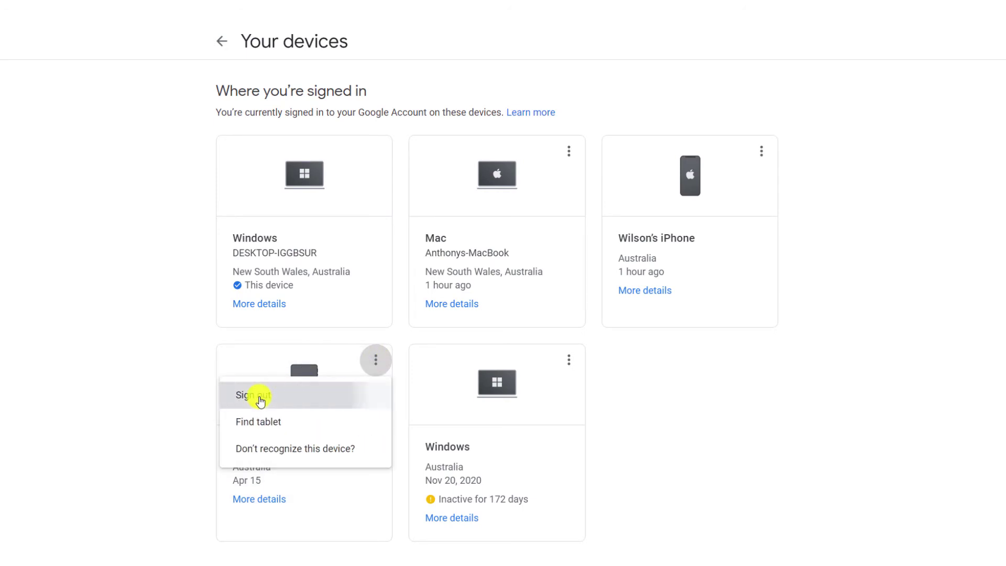
pyautogui.click(572, 362)
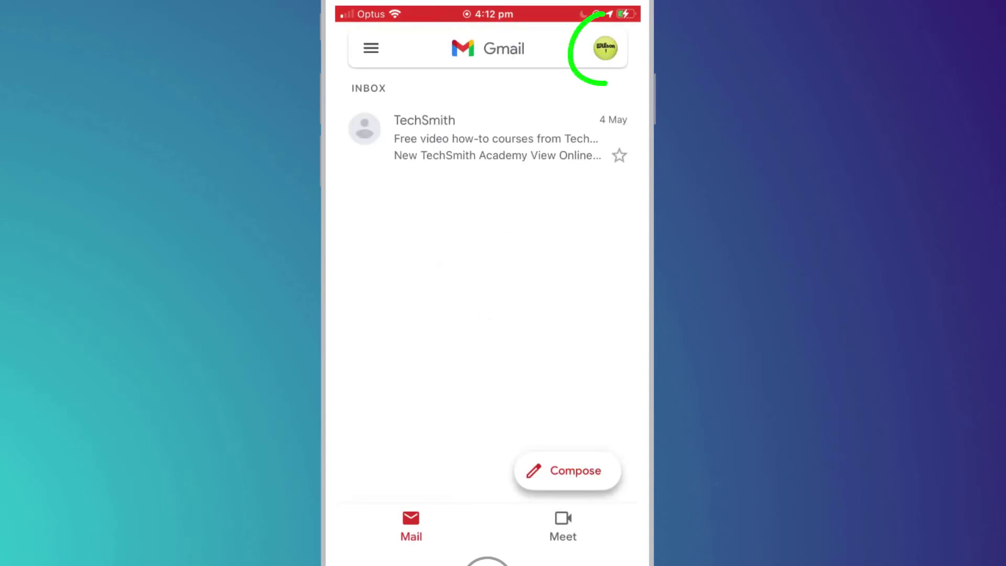
# Remove the account via Manage accounts on this device, then return to the home screen.
pyautogui.click(605, 48)
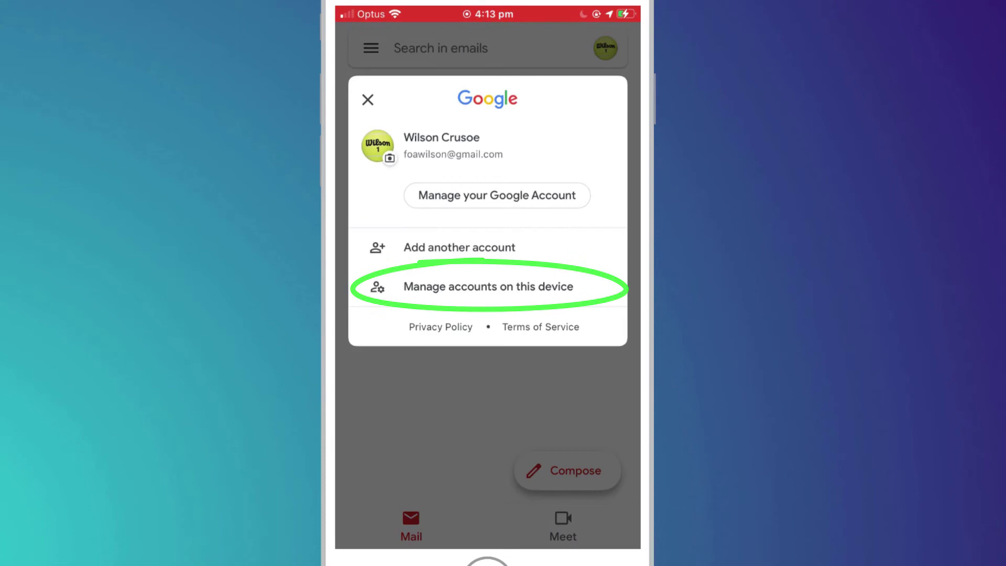
pyautogui.click(488, 286)
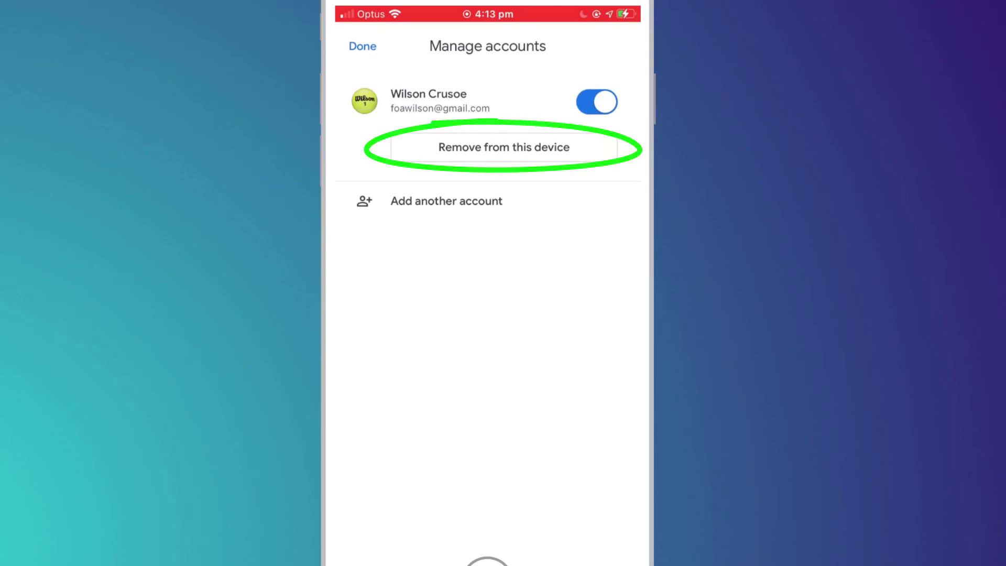
pyautogui.click(505, 147)
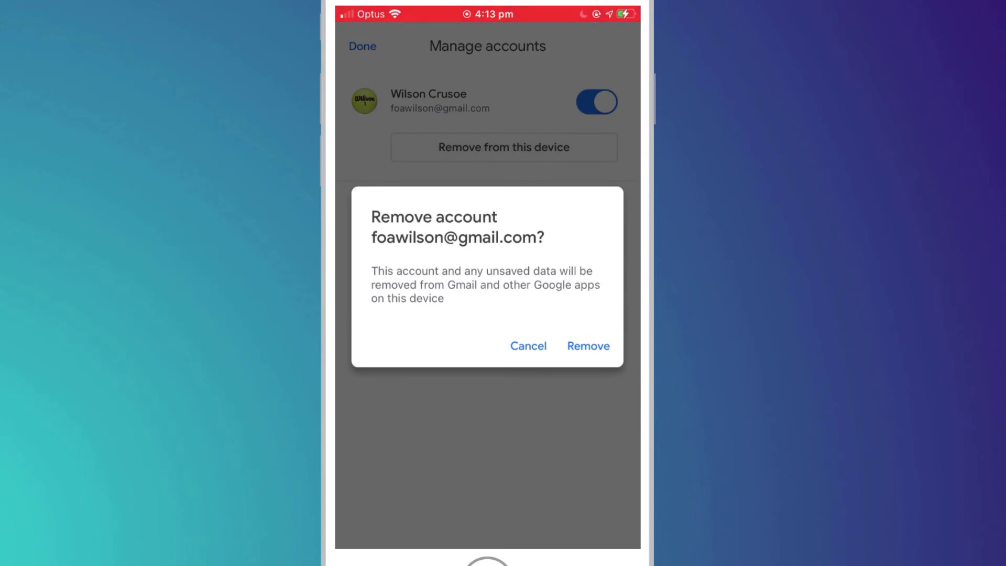
pyautogui.click(589, 346)
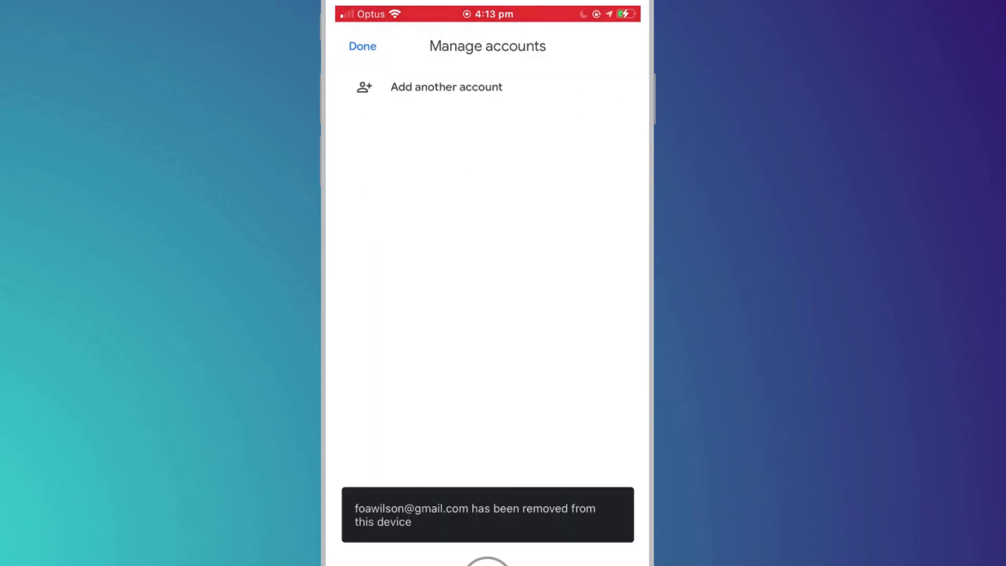
pyautogui.click(487, 562)
# In Settings > Mail > Accounts > Gmail, choose Delete Account.
pyautogui.click(521, 412)
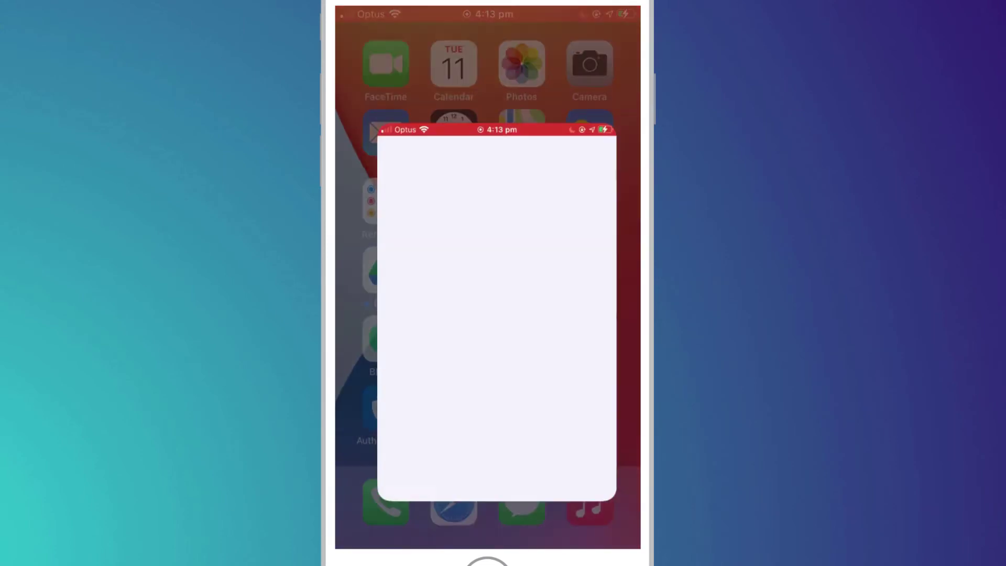
pyautogui.scroll(-10, 488, 314)
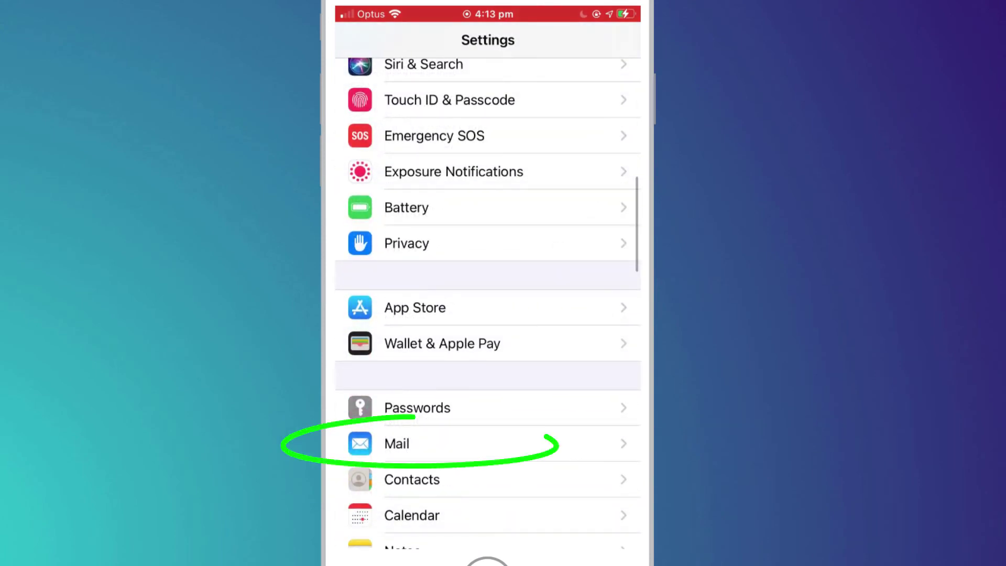
pyautogui.click(397, 443)
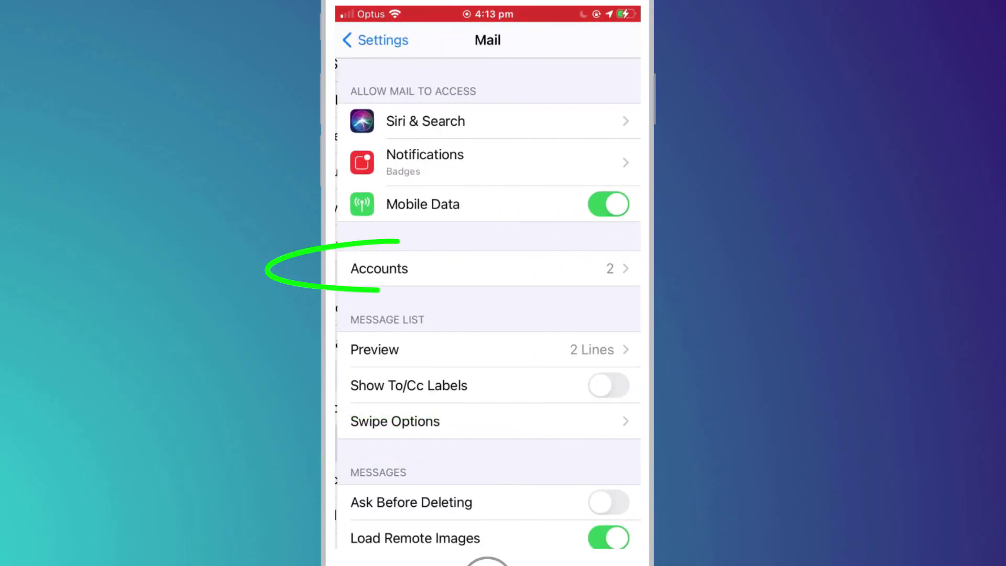
pyautogui.click(378, 269)
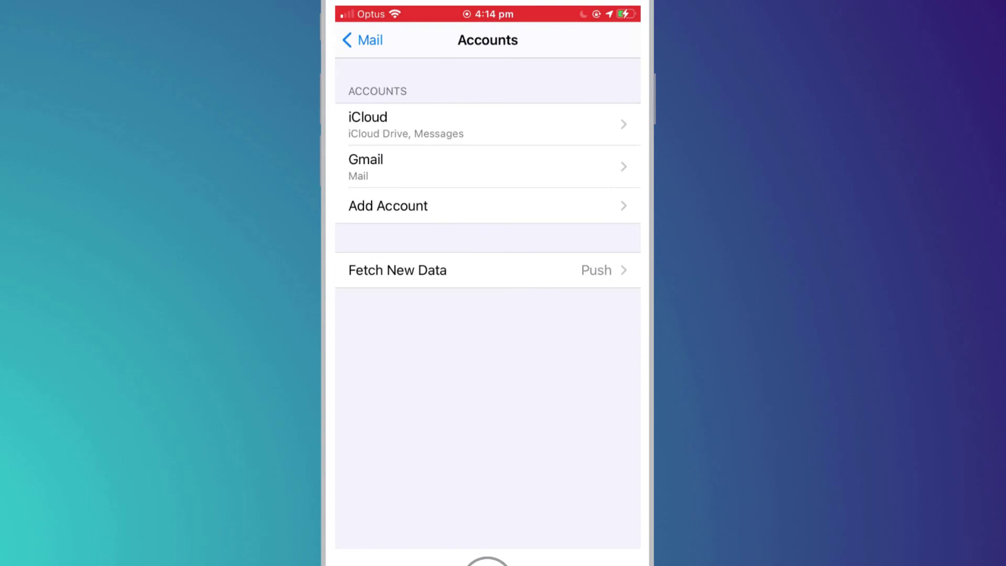
pyautogui.click(366, 167)
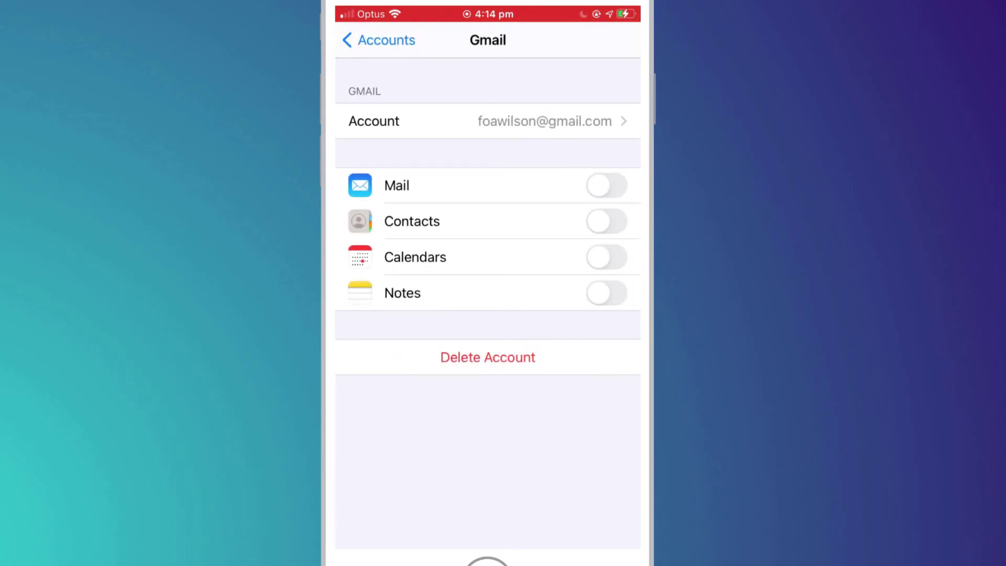
pyautogui.click(487, 357)
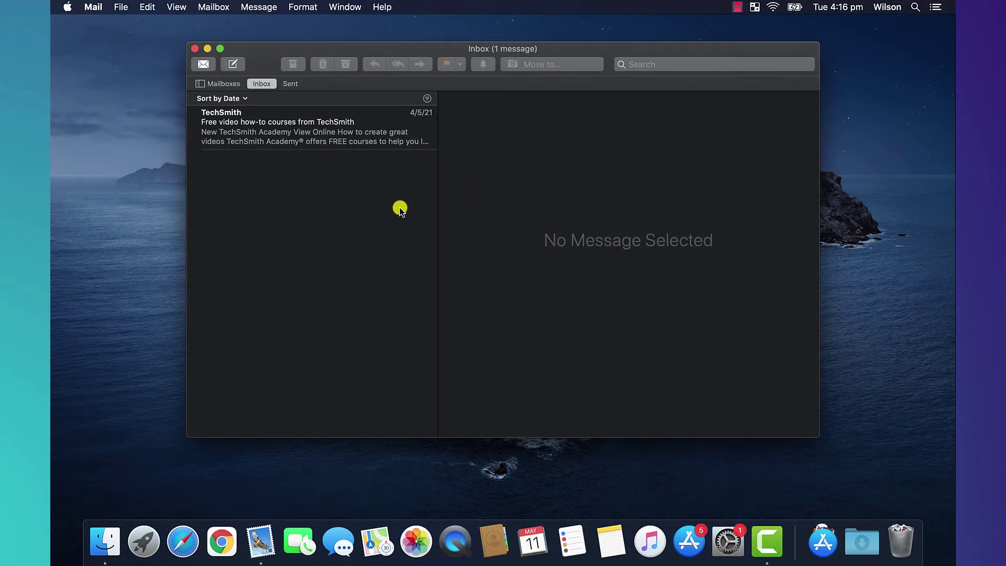
# In System Preferences' Internet Accounts, select the Google mail account and request its removal.
pyautogui.click(727, 540)
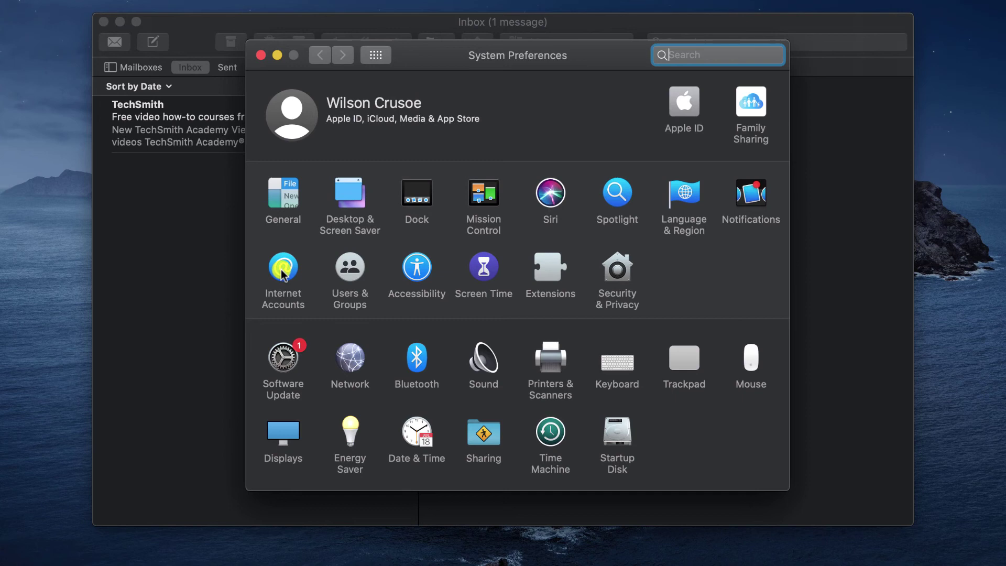
pyautogui.click(282, 270)
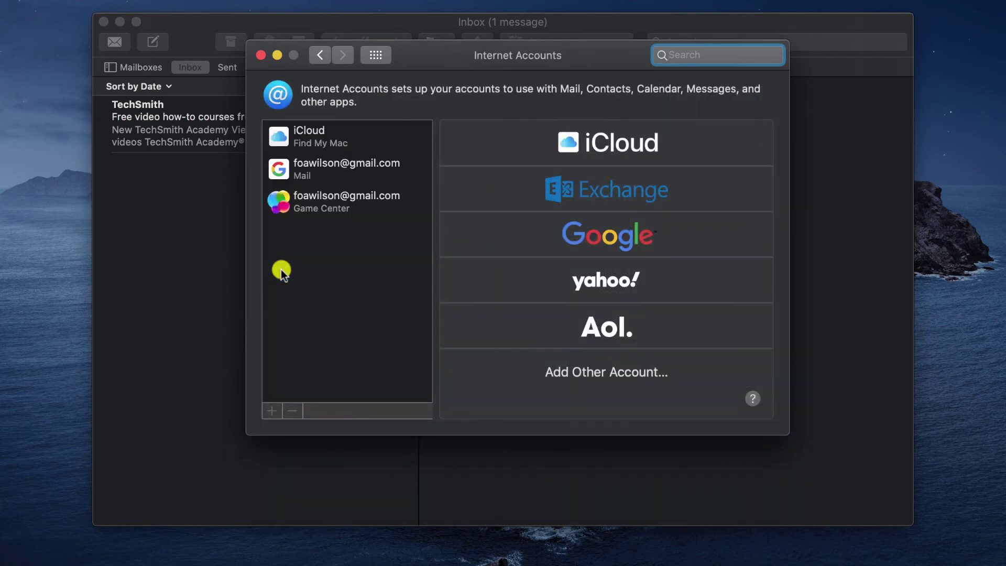
pyautogui.click(331, 173)
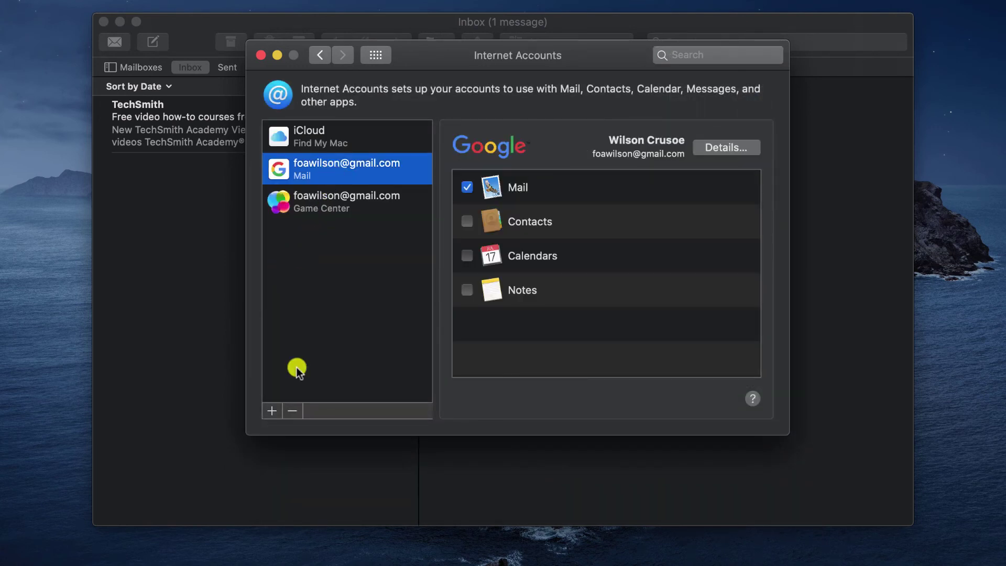
pyautogui.click(289, 412)
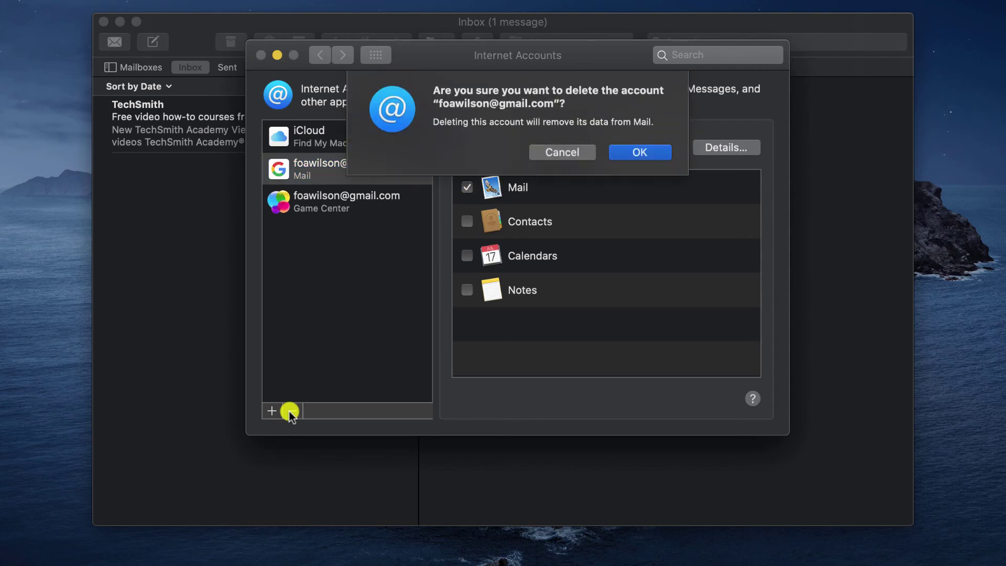